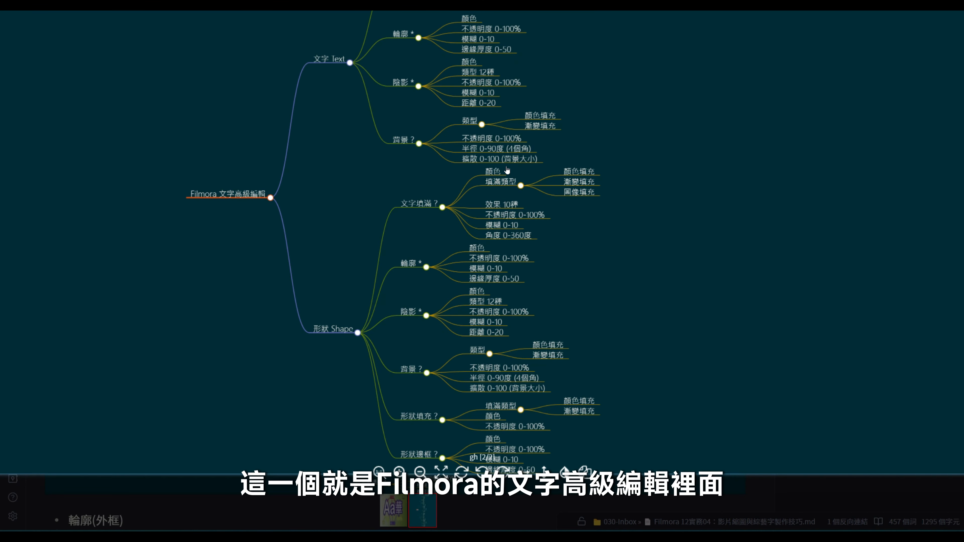
{"action": "left_click_drag", "start_coordinate": [500, 238], "coordinate": [496, 250]}
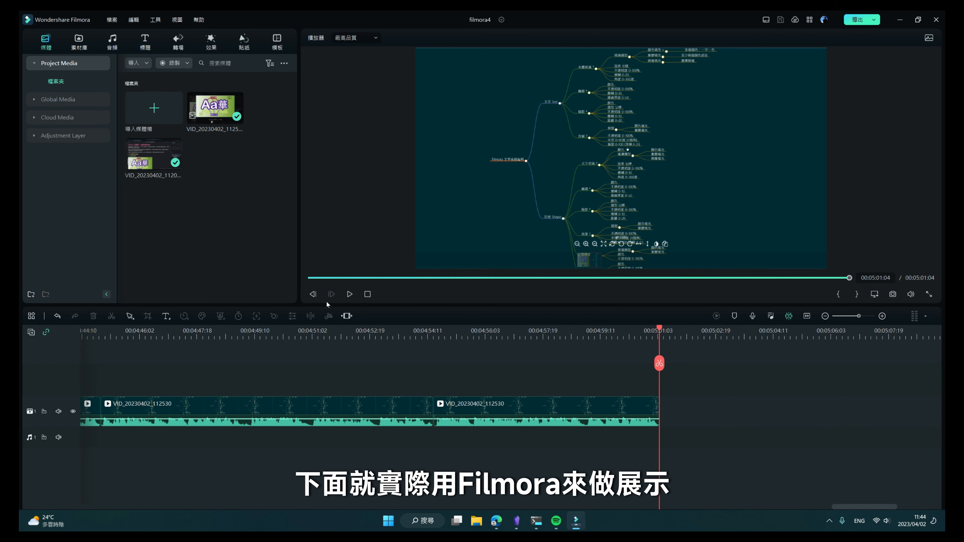
Step: Add the orange (橙子) solid color from the Filmstock Solid Color library to the end of the video track
{"action": "left_click", "coordinate": [80, 43]}
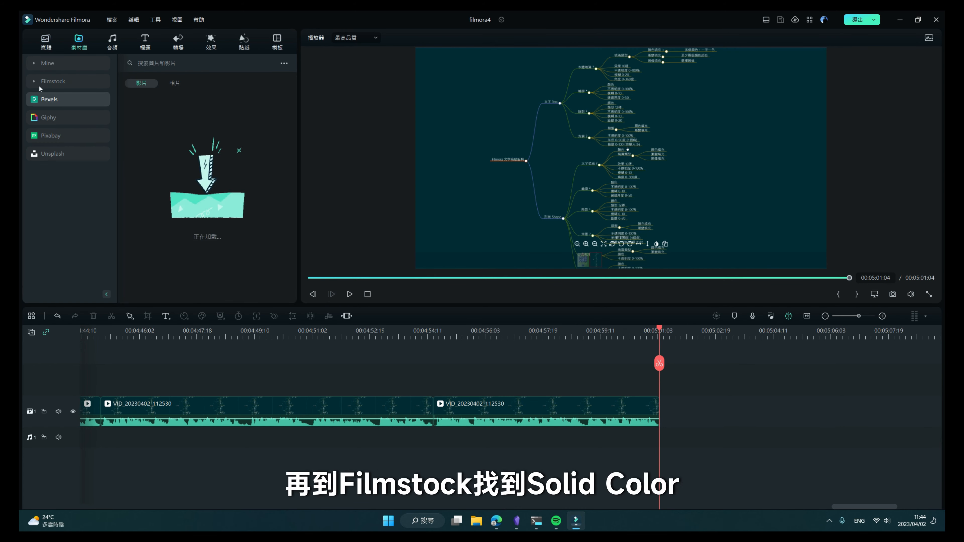
{"action": "left_click", "coordinate": [37, 81]}
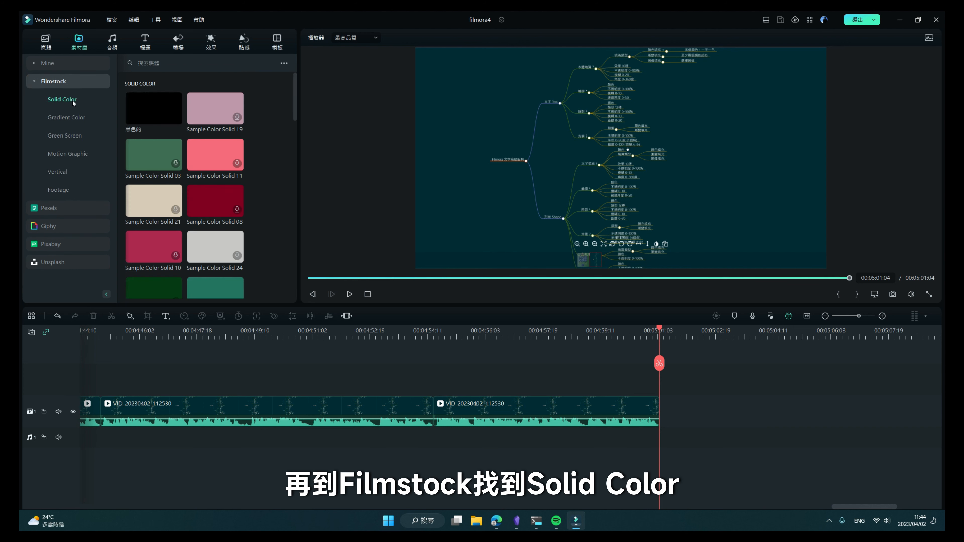
{"action": "scroll", "coordinate": [209, 181], "scroll_direction": "down", "scroll_amount": 3}
{"action": "scroll", "coordinate": [210, 179], "scroll_direction": "down", "scroll_amount": 8}
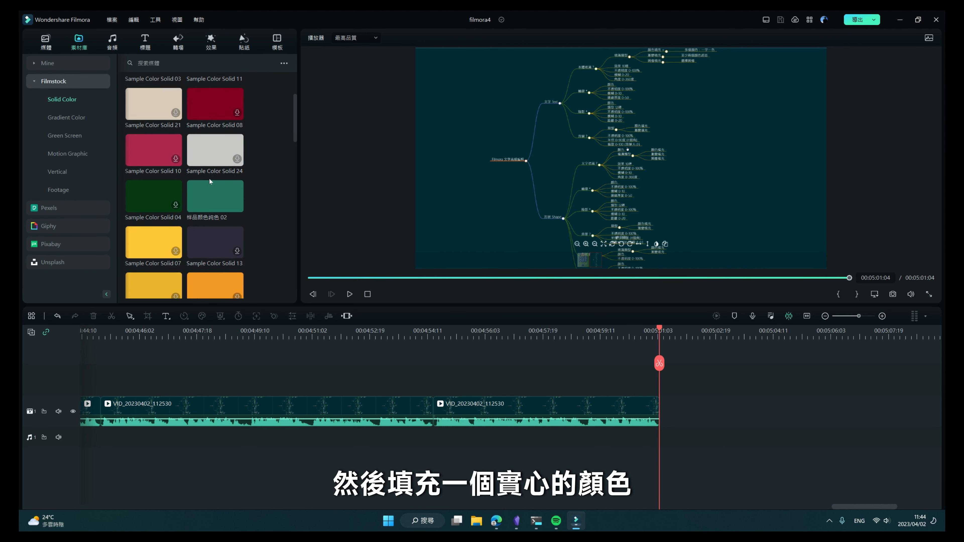
{"action": "scroll", "coordinate": [250, 228], "scroll_direction": "down", "scroll_amount": 3}
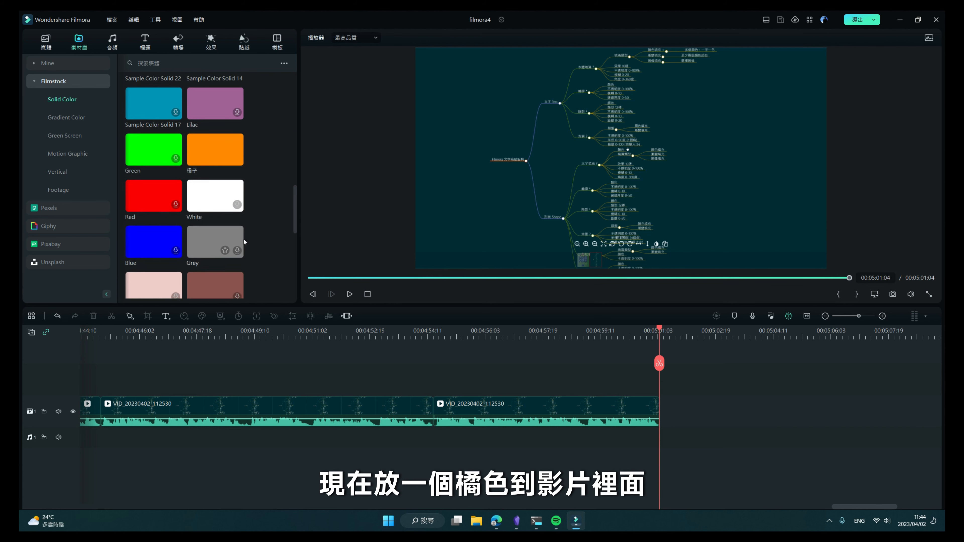
{"action": "left_click_drag", "start_coordinate": [212, 148], "coordinate": [663, 421]}
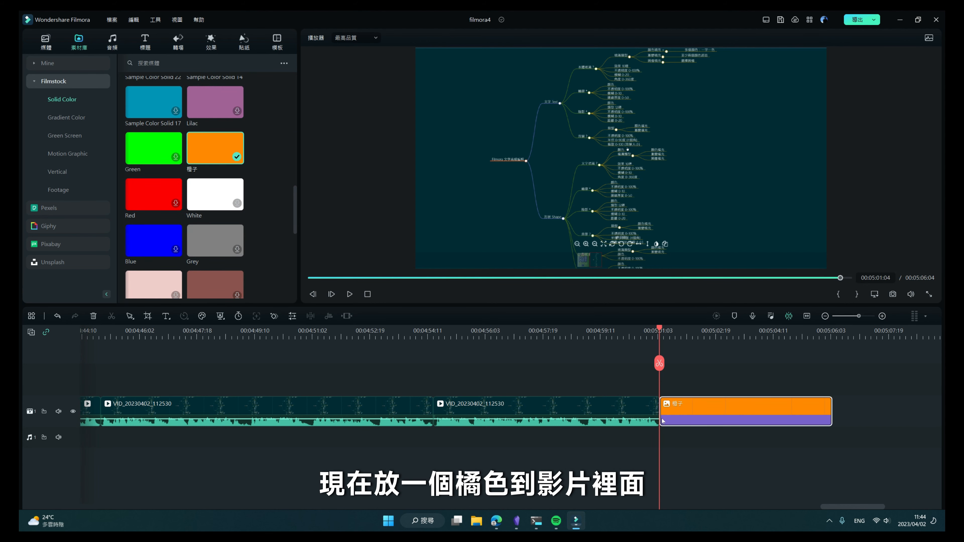
Step: Insert a quick text near the start of the orange clip and place it, enlarged to size 63, in the upper middle of the picture
{"action": "left_click_drag", "start_coordinate": [461, 330], "coordinate": [457, 330]}
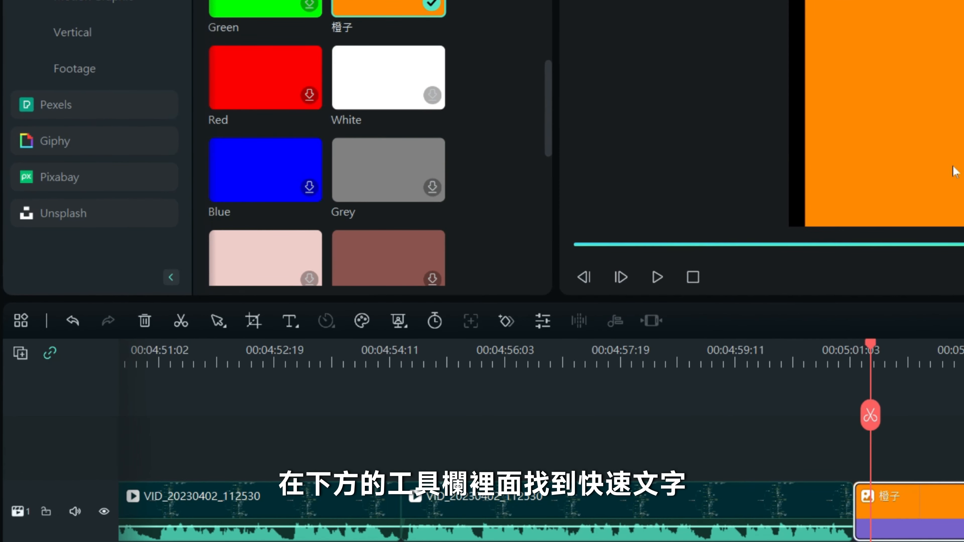
{"action": "left_click", "coordinate": [290, 322]}
{"action": "left_click", "coordinate": [401, 351]}
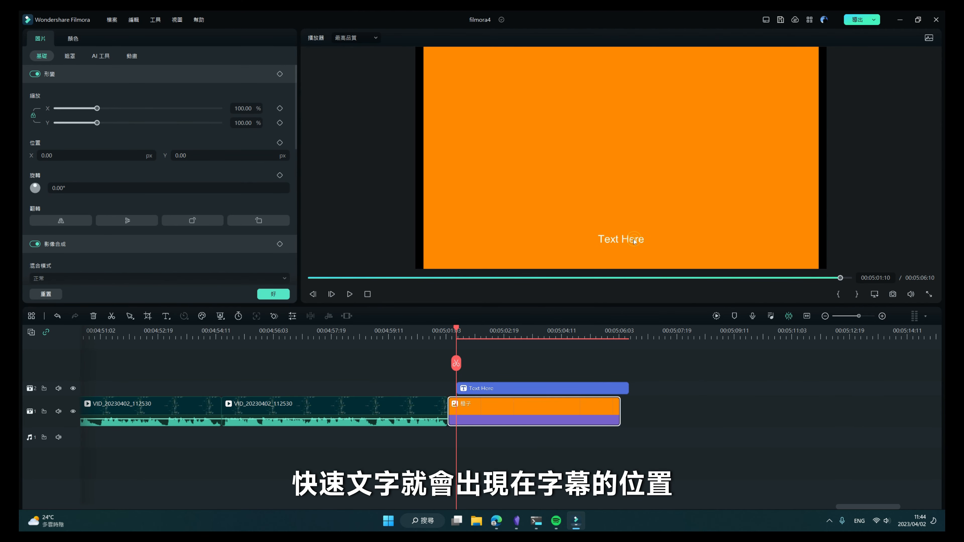
{"action": "left_click", "coordinate": [634, 242]}
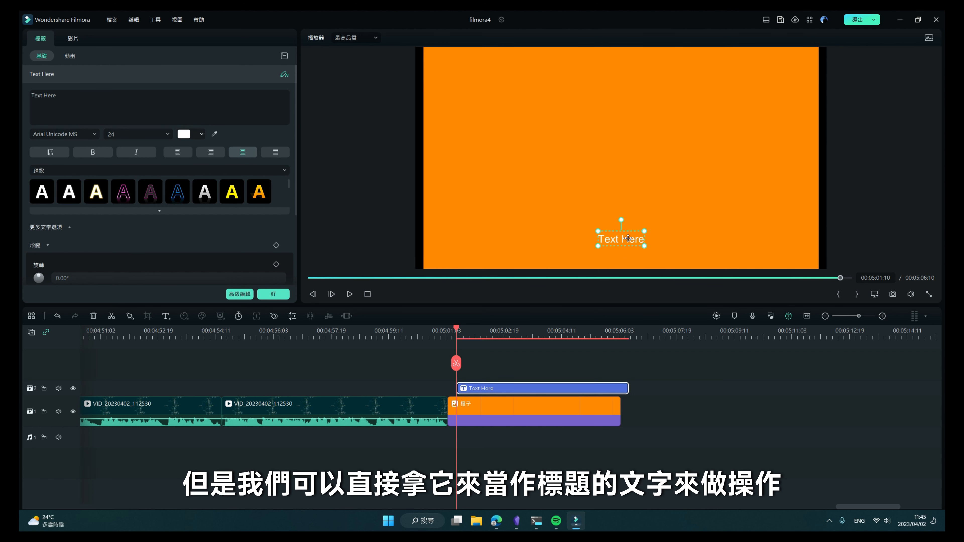
{"action": "mouse_move", "coordinate": [628, 239]}
{"action": "left_mouse_down"}
{"action": "mouse_move", "coordinate": [621, 122]}
{"action": "mouse_move", "coordinate": [709, 150]}
{"action": "mouse_move", "coordinate": [636, 118]}
{"action": "left_mouse_up"}
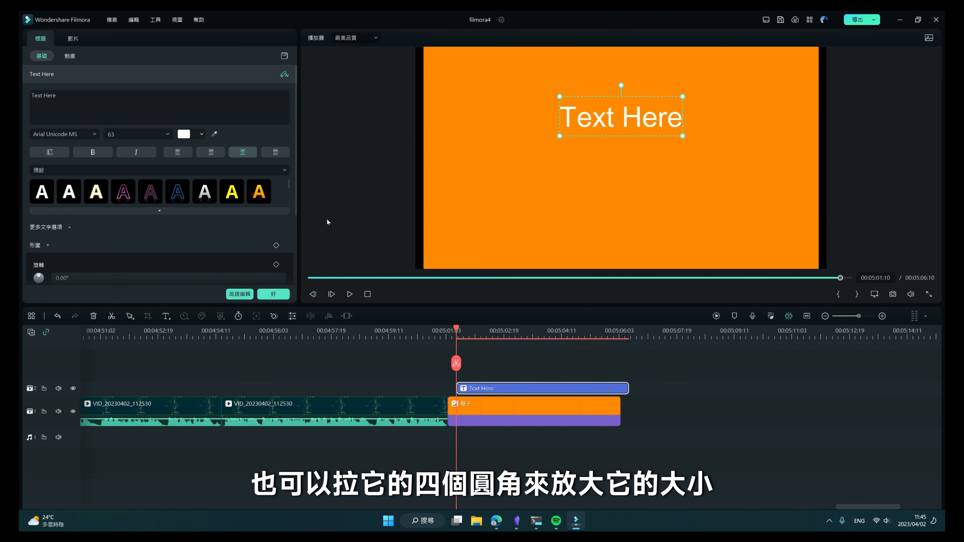
Step: Set the title's font to MiSans Bold and replace its text with "Filmora教學系列"
{"action": "left_click", "coordinate": [95, 132]}
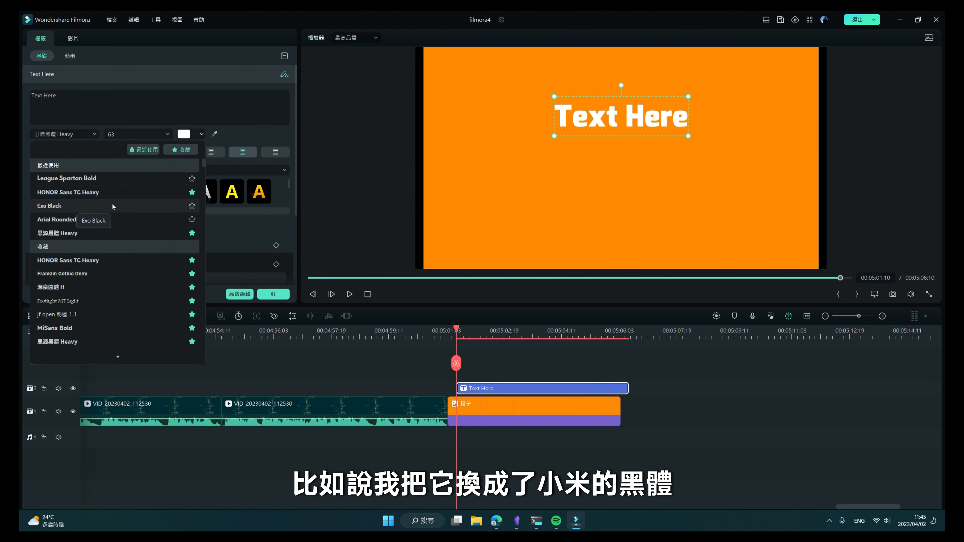
{"action": "left_click", "coordinate": [59, 329]}
{"action": "left_click", "coordinate": [75, 99]}
{"action": "key", "text": "ctrl+a"}
{"action": "key", "text": "BackSpace"}
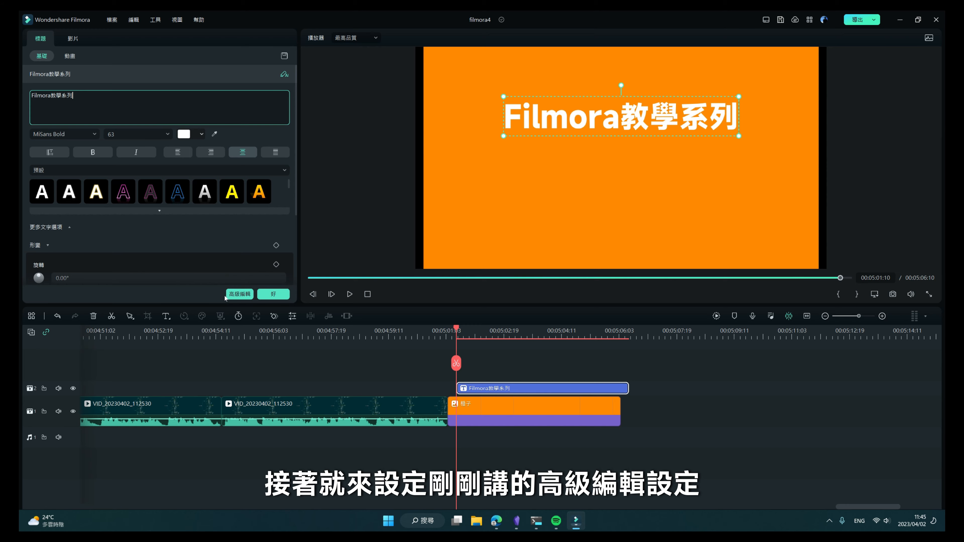
Step: Open the title's advanced text editing, look through the preset, custom and animation options, and apply the yellow gradient preset with an orange outline
{"action": "left_click", "coordinate": [243, 294]}
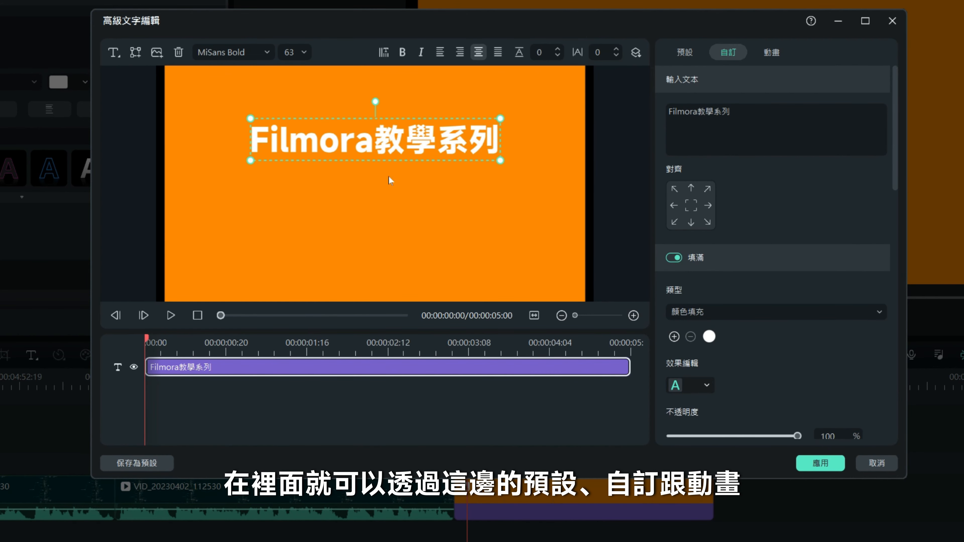
{"action": "left_click", "coordinate": [683, 52]}
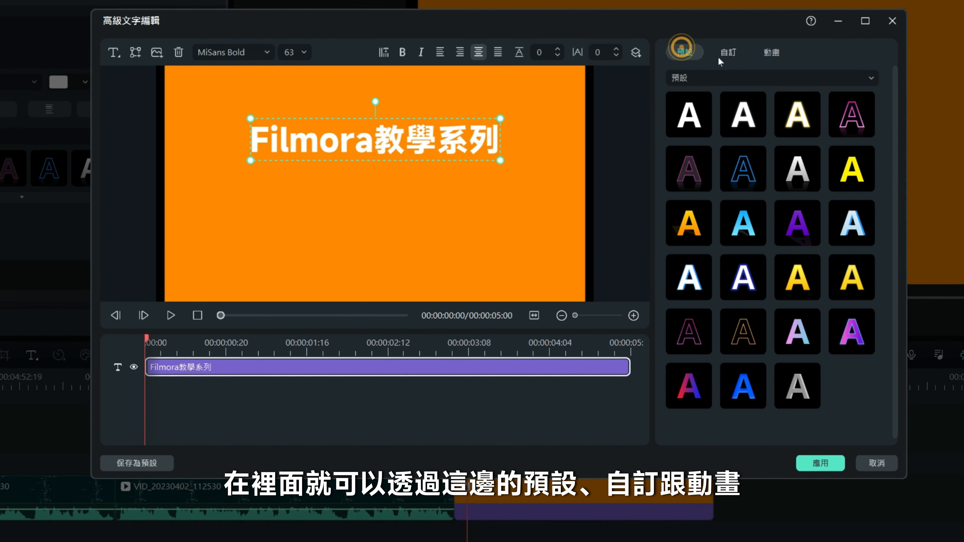
{"action": "left_click", "coordinate": [729, 52]}
{"action": "left_click", "coordinate": [771, 53]}
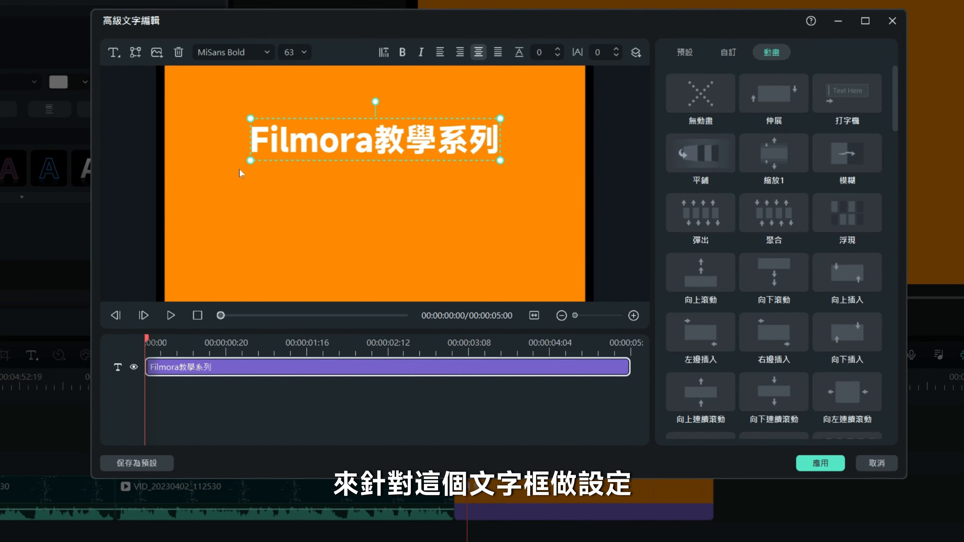
{"action": "left_click", "coordinate": [685, 52]}
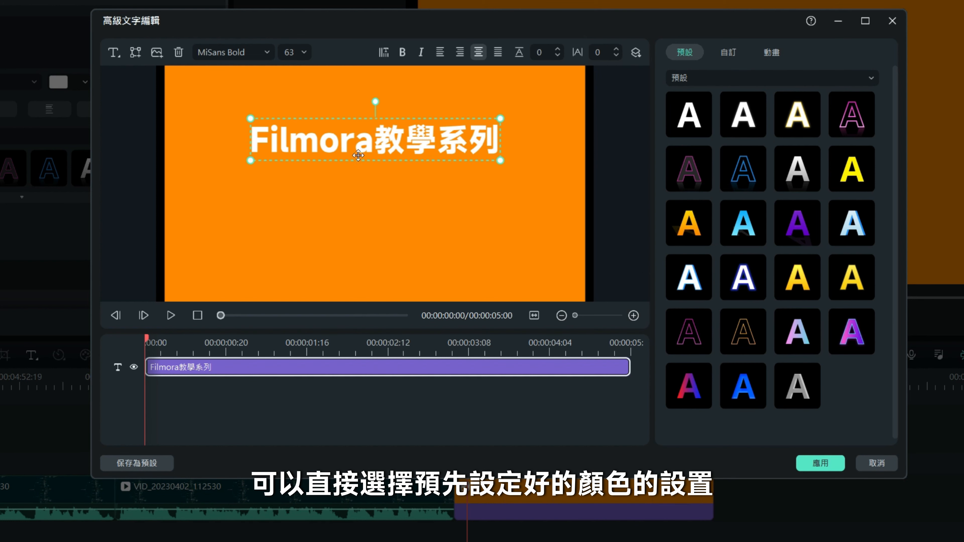
{"action": "left_click", "coordinate": [804, 218]}
{"action": "left_click", "coordinate": [801, 280]}
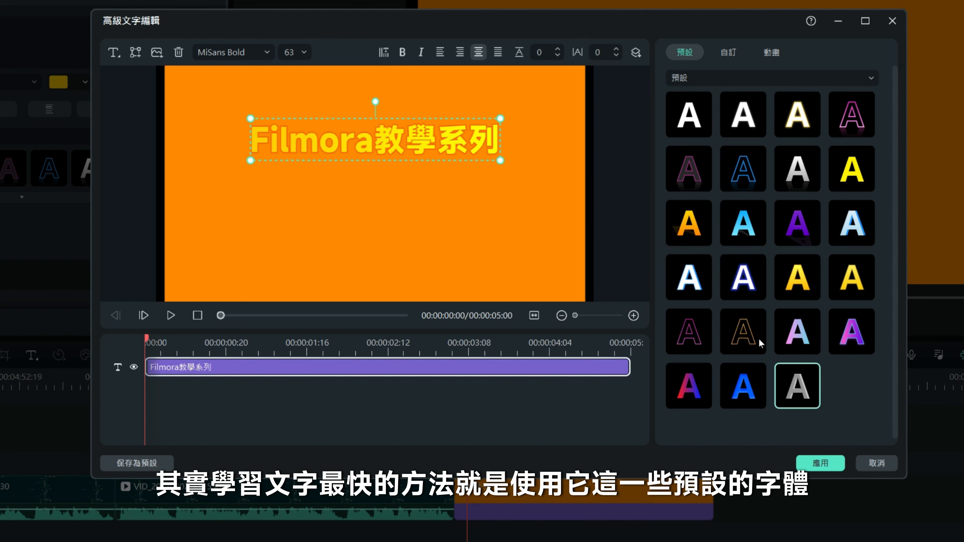
Step: Enable a light blue color-fill background behind the title, with a radius of 48° and a spread of 56
{"action": "left_click", "coordinate": [732, 58]}
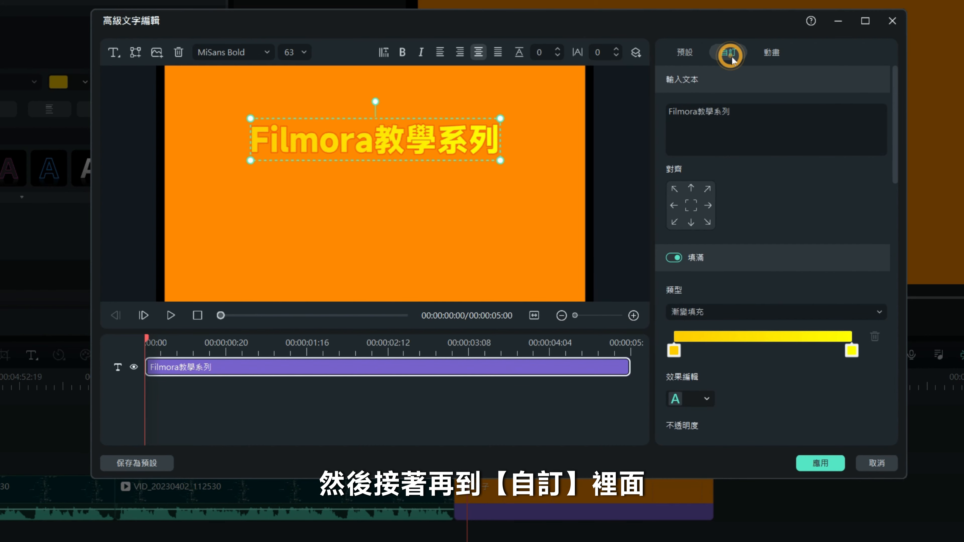
{"action": "left_click_drag", "start_coordinate": [894, 121], "coordinate": [897, 200]}
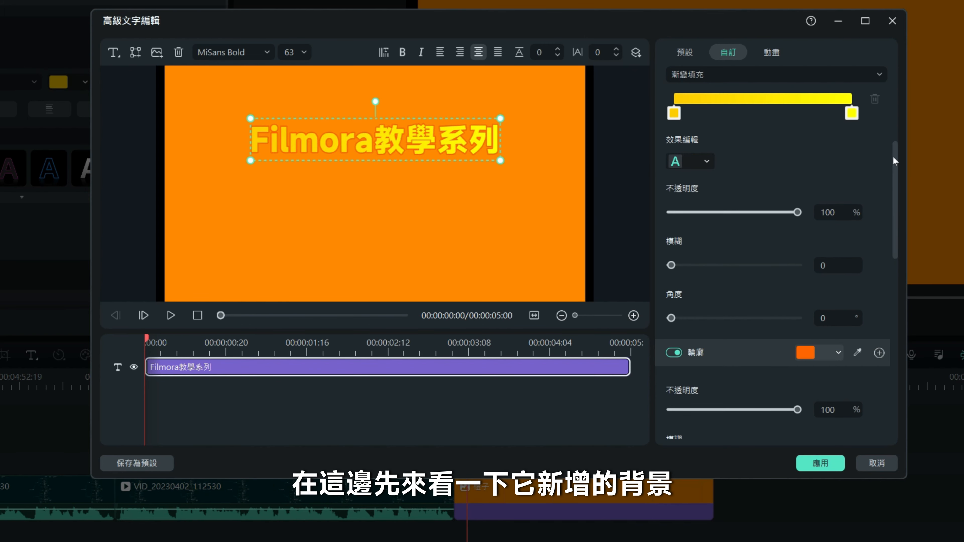
{"action": "left_click_drag", "start_coordinate": [895, 155], "coordinate": [908, 338]}
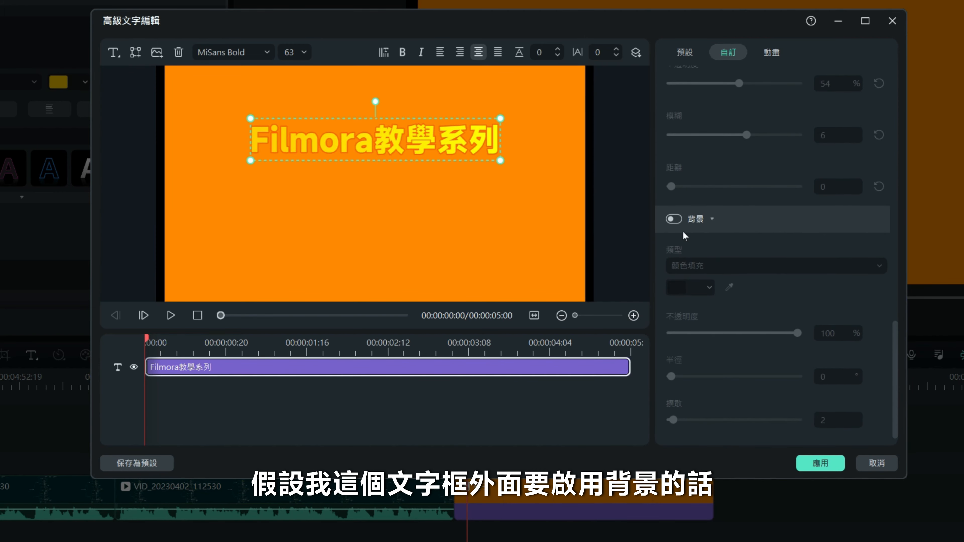
{"action": "left_click", "coordinate": [675, 219]}
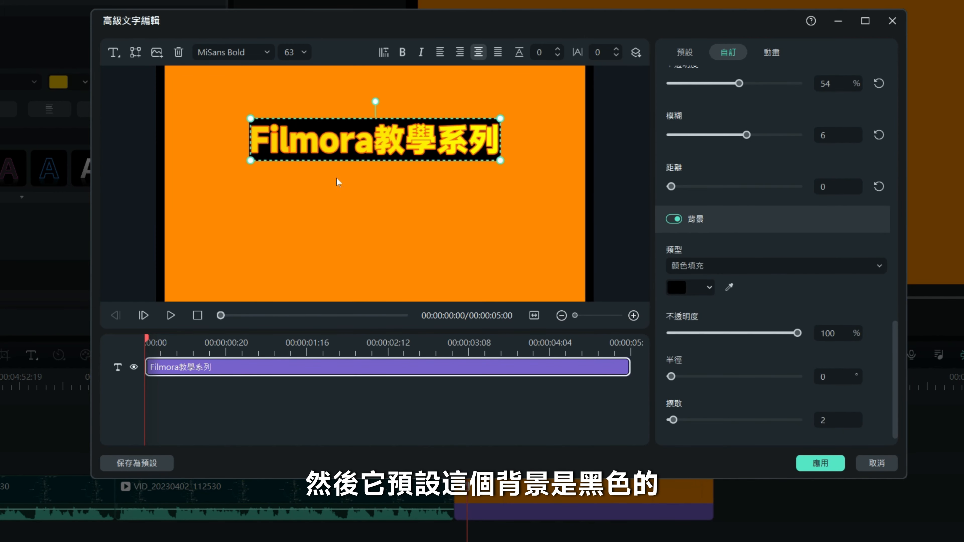
{"action": "left_click", "coordinate": [709, 287]}
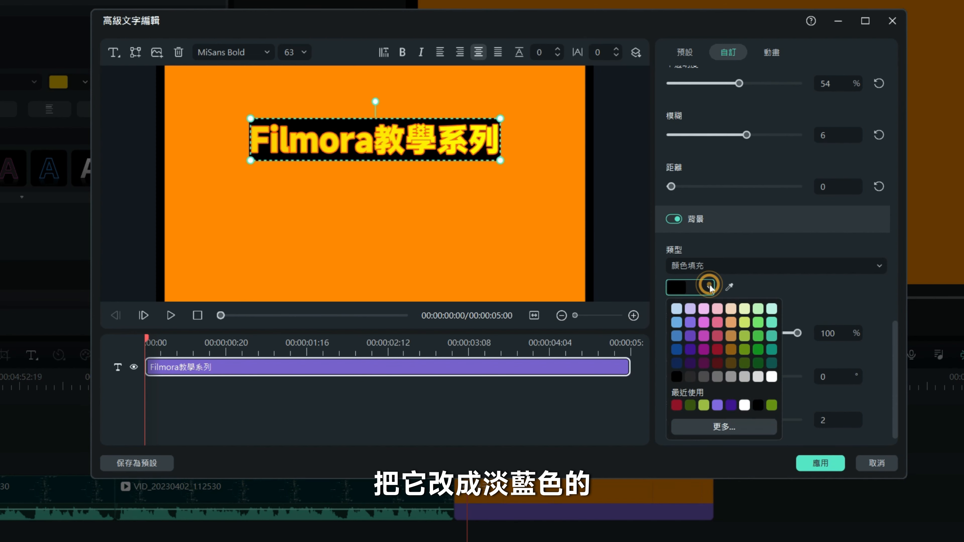
{"action": "left_click", "coordinate": [678, 307]}
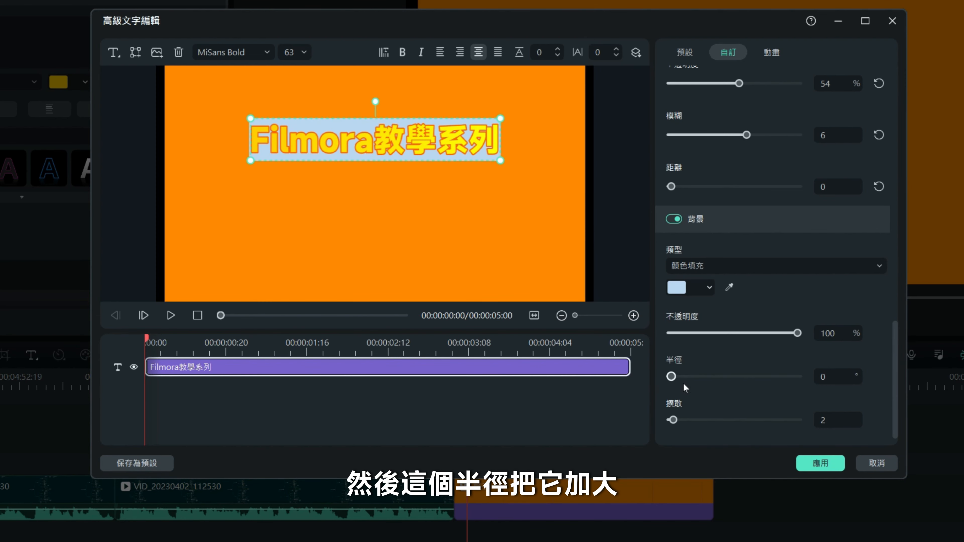
{"action": "left_click_drag", "start_coordinate": [672, 377], "coordinate": [738, 377]}
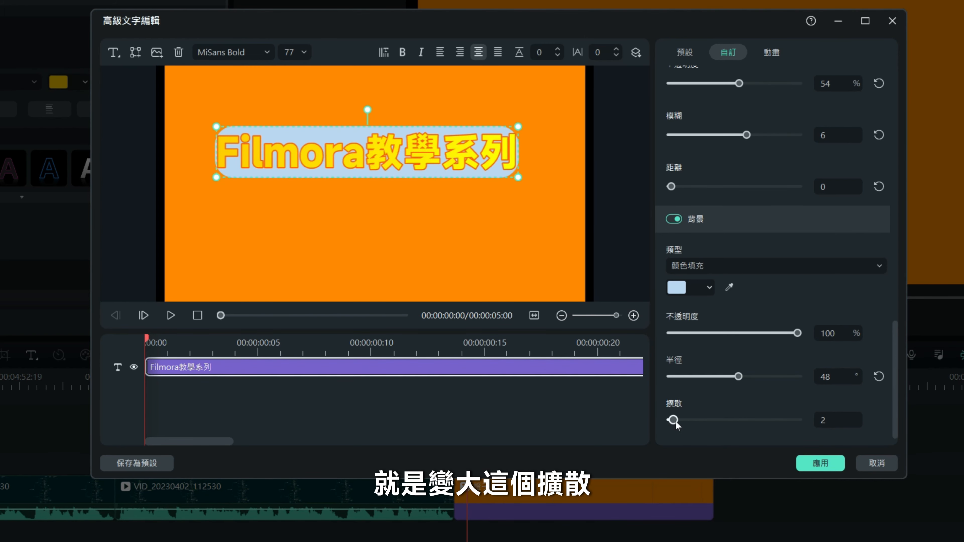
{"action": "left_click_drag", "start_coordinate": [673, 420], "coordinate": [742, 420]}
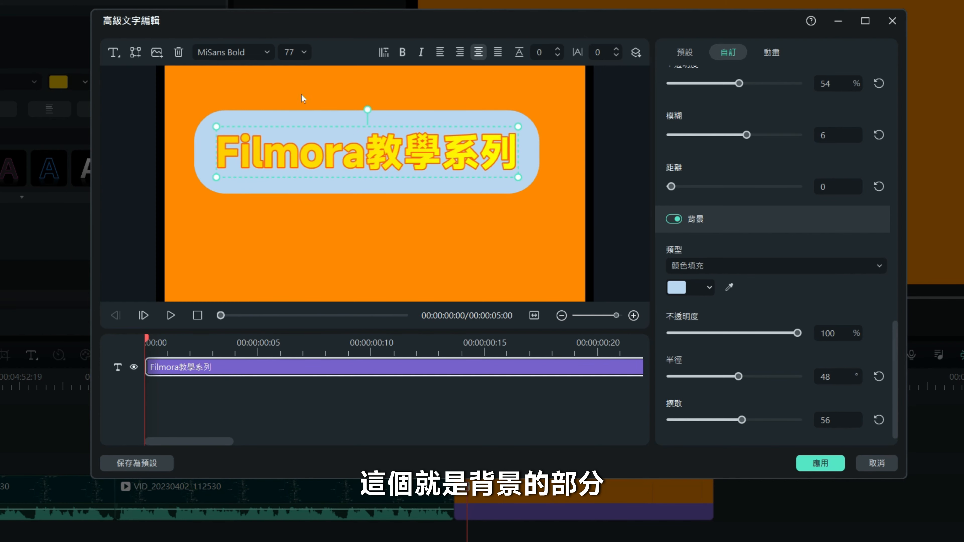
Step: Set the title's outline to dark red with an edge thickness of 15, and switch the outline off and on again
{"action": "left_click_drag", "start_coordinate": [895, 354], "coordinate": [884, 212]}
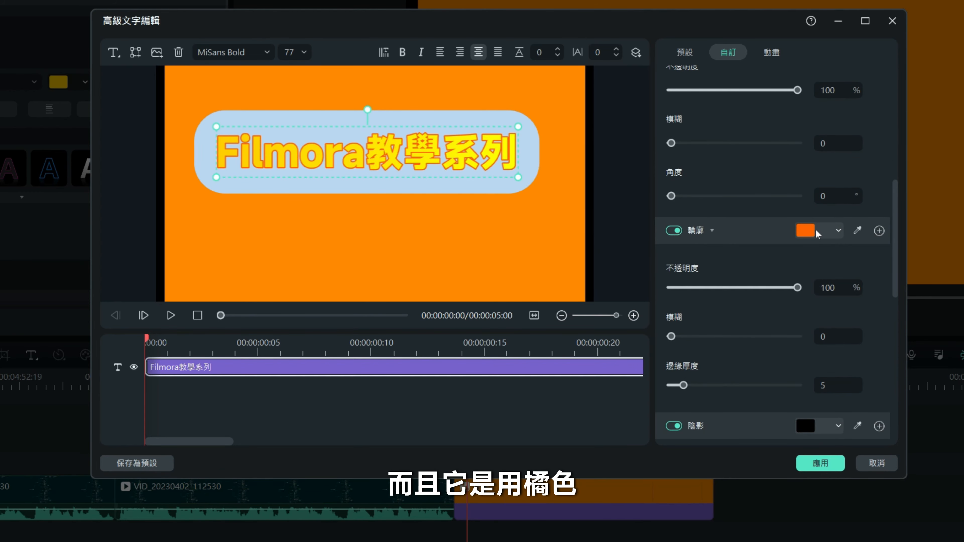
{"action": "left_click", "coordinate": [838, 230]}
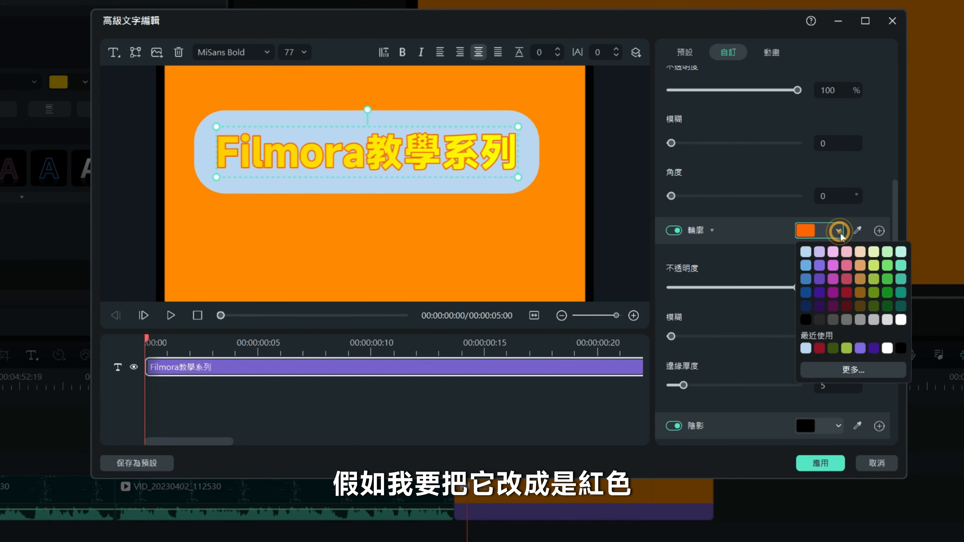
{"action": "left_click", "coordinate": [847, 292]}
{"action": "left_click_drag", "start_coordinate": [894, 258], "coordinate": [902, 288]}
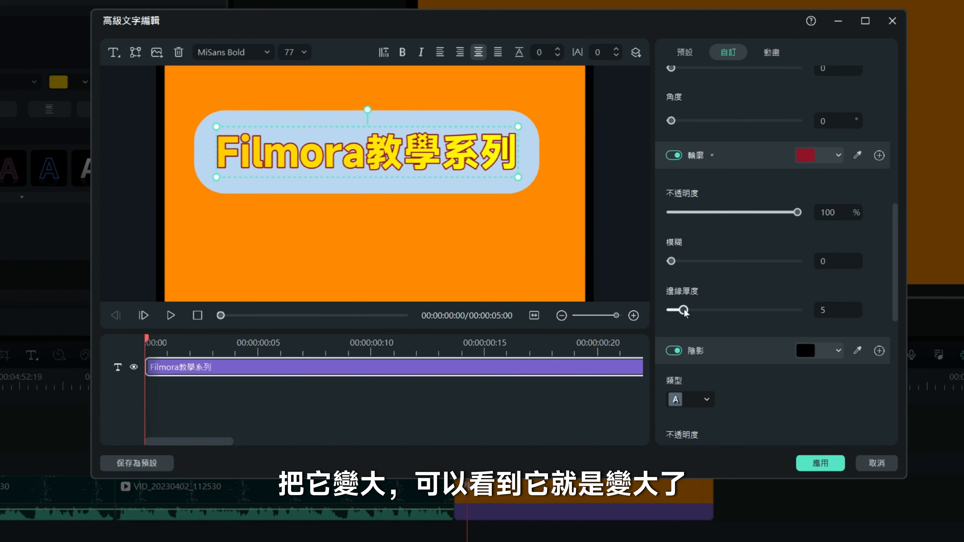
{"action": "left_click_drag", "start_coordinate": [685, 313], "coordinate": [804, 304]}
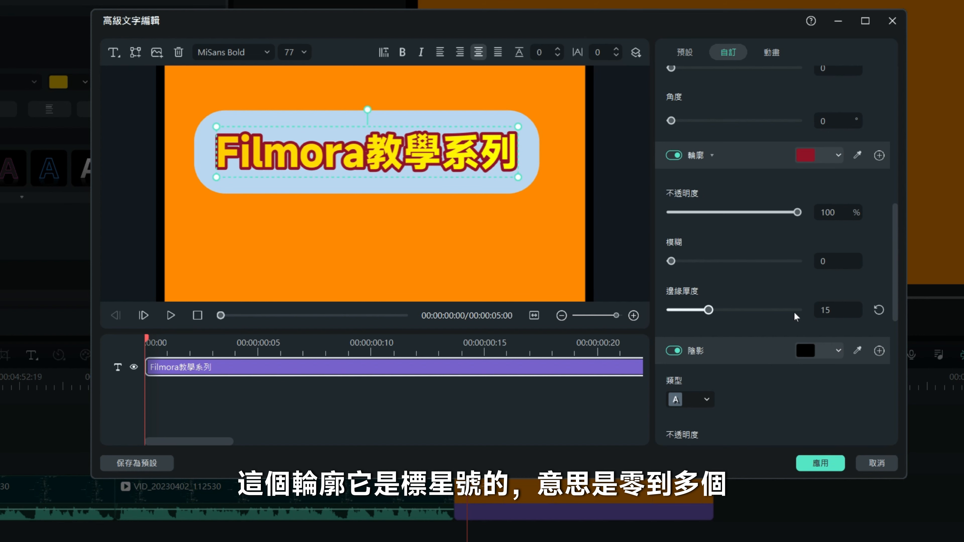
{"action": "left_click", "coordinate": [673, 156]}
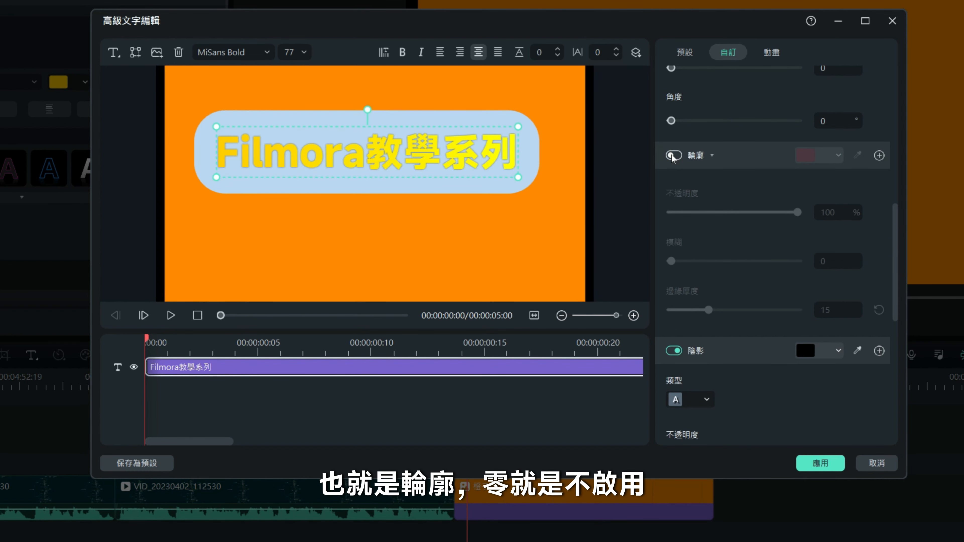
{"action": "left_click", "coordinate": [674, 155]}
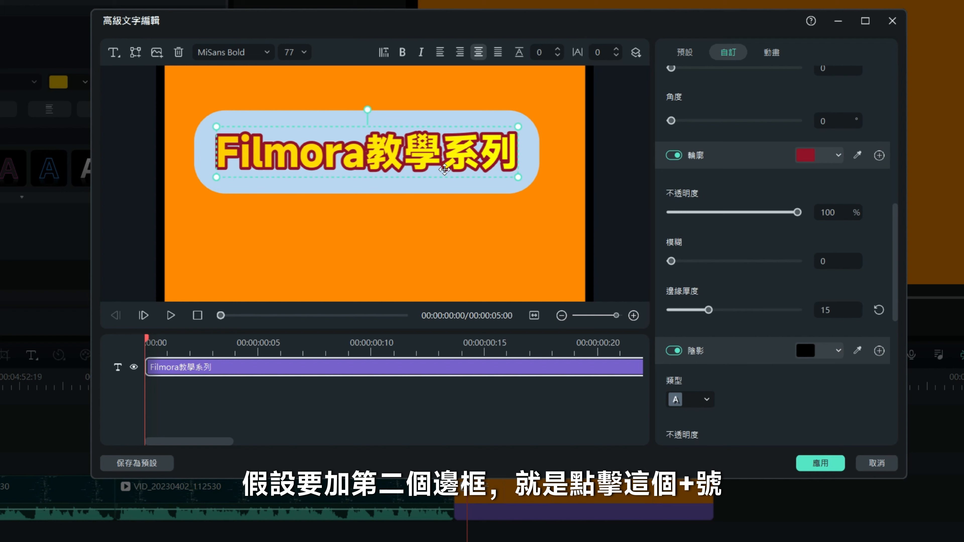
Step: Add a second outline to the title, try magenta as its color and settle on green
{"action": "left_click", "coordinate": [880, 155]}
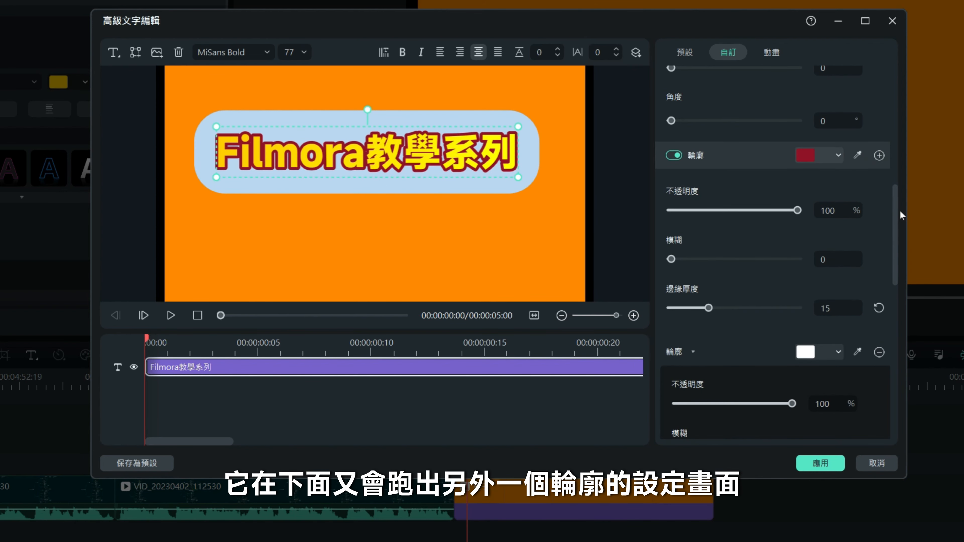
{"action": "scroll", "coordinate": [890, 261], "scroll_direction": "down", "scroll_amount": 5}
{"action": "left_click", "coordinate": [832, 137]}
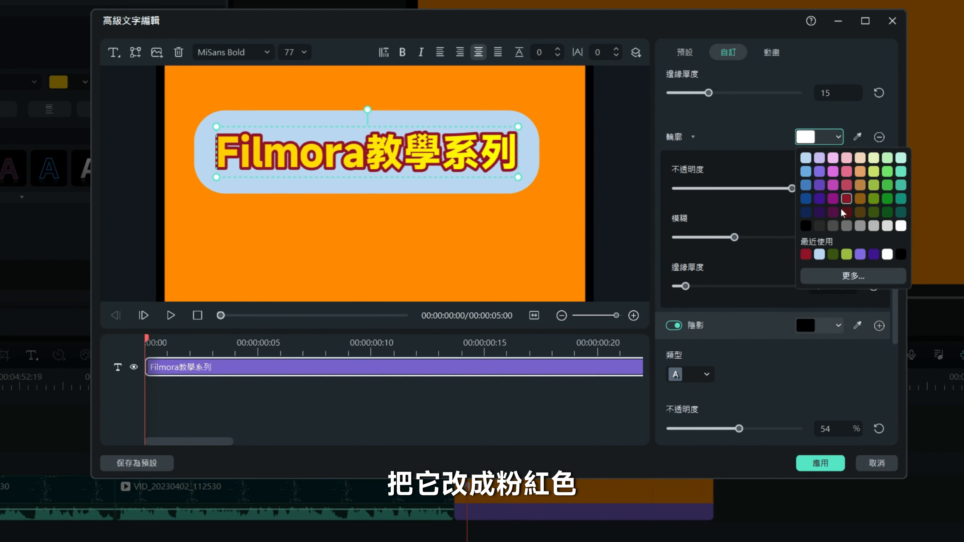
{"action": "left_click", "coordinate": [833, 185]}
{"action": "left_click", "coordinate": [840, 137]}
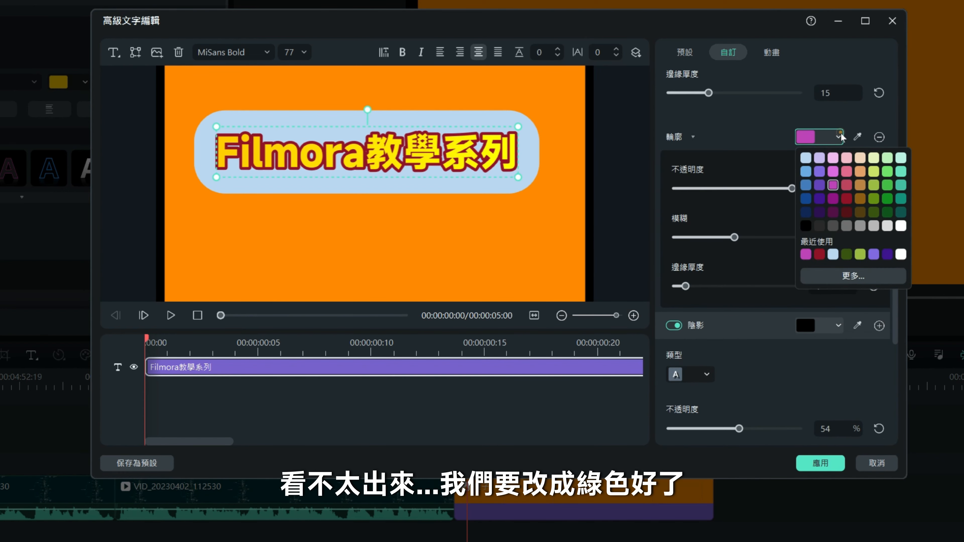
{"action": "left_click", "coordinate": [887, 198]}
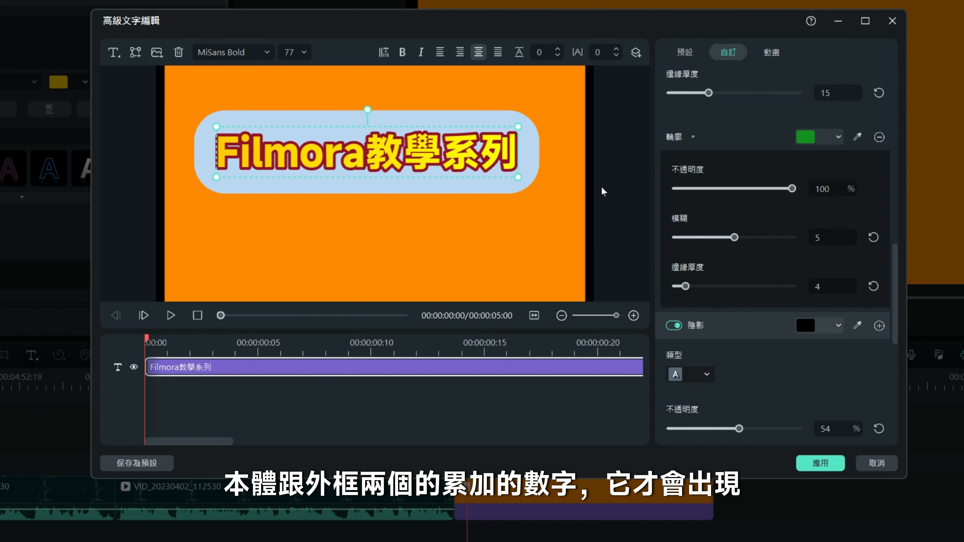
Step: Increase the green second outline's edge thickness to 29
{"action": "scroll", "coordinate": [885, 242], "scroll_direction": "up", "scroll_amount": 4}
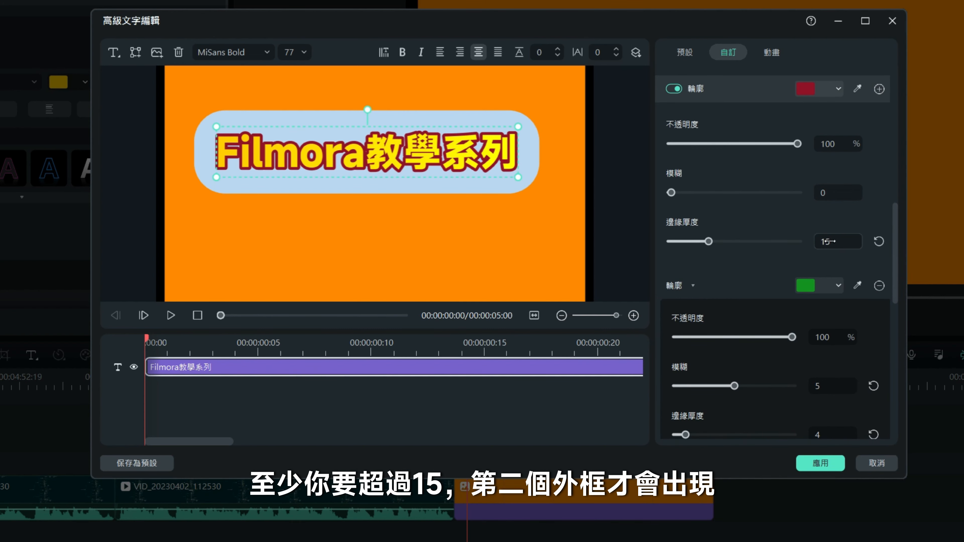
{"action": "left_click_drag", "start_coordinate": [893, 237], "coordinate": [896, 282]}
{"action": "left_click_drag", "start_coordinate": [895, 282], "coordinate": [896, 292]}
{"action": "left_click_drag", "start_coordinate": [685, 239], "coordinate": [725, 238]}
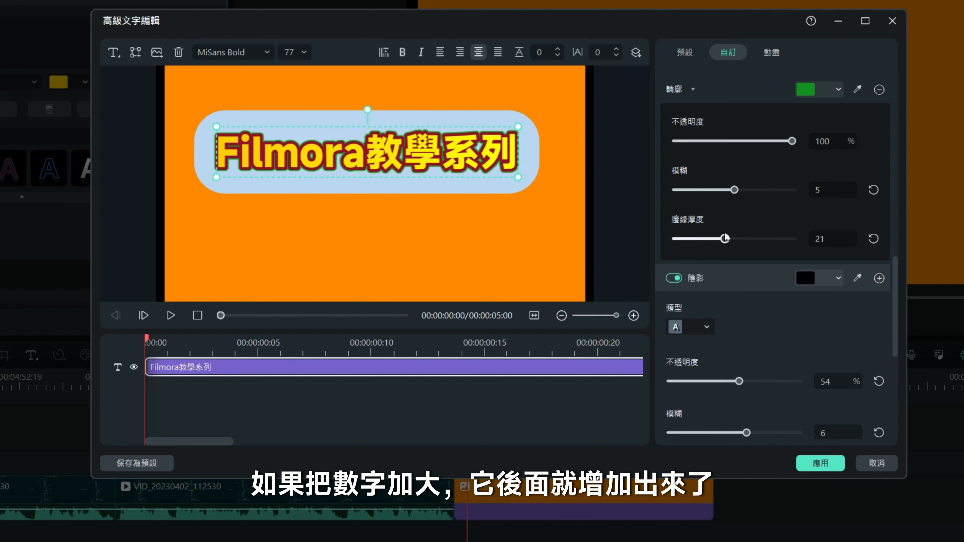
{"action": "left_click", "coordinate": [745, 237]}
Step: Add a third outline to the title in black with an edge thickness of 50
{"action": "scroll", "coordinate": [896, 305], "scroll_direction": "up", "scroll_amount": 3}
{"action": "left_click_drag", "start_coordinate": [894, 286], "coordinate": [890, 232]}
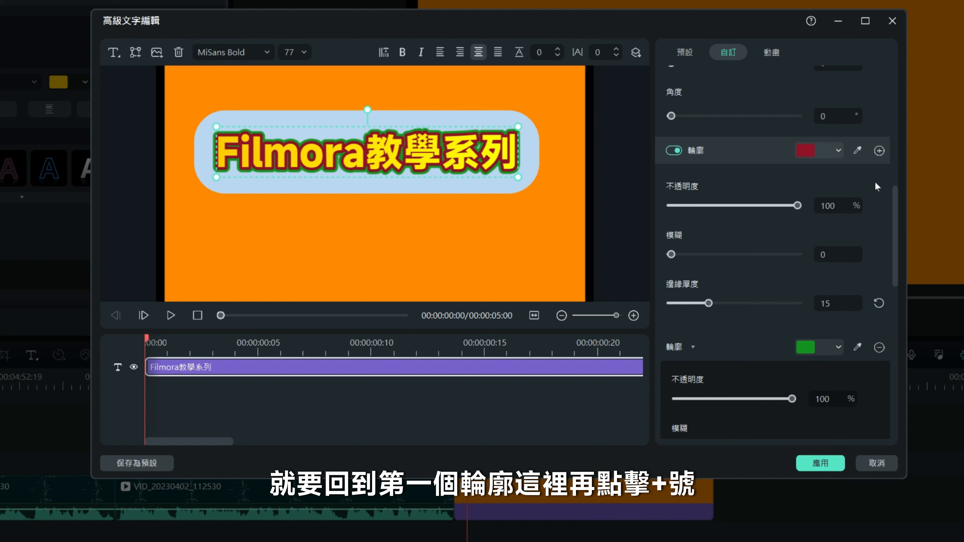
{"action": "left_click", "coordinate": [880, 151]}
{"action": "left_click_drag", "start_coordinate": [894, 202], "coordinate": [894, 259]}
{"action": "scroll", "coordinate": [688, 153], "scroll_direction": "down", "scroll_amount": 4}
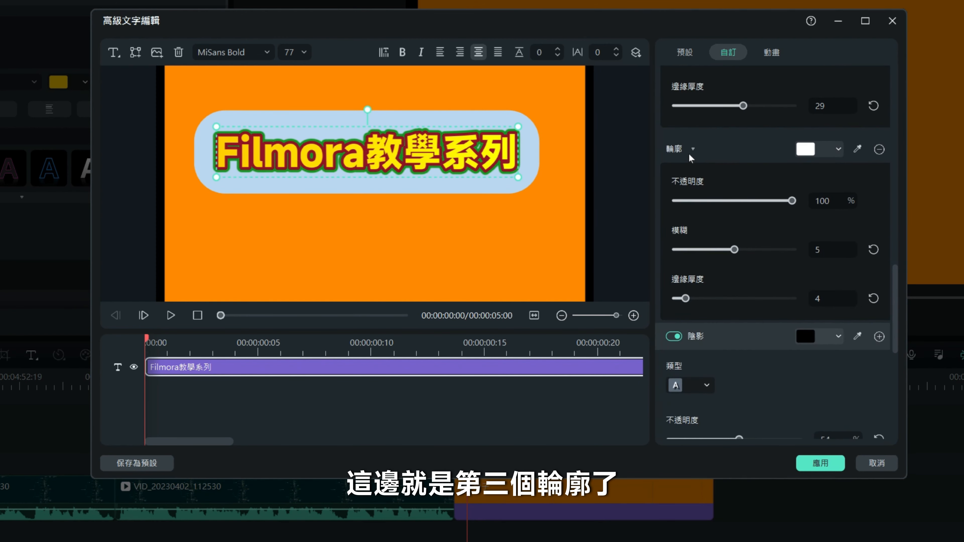
{"action": "left_click", "coordinate": [806, 149]}
{"action": "left_click", "coordinate": [811, 241]}
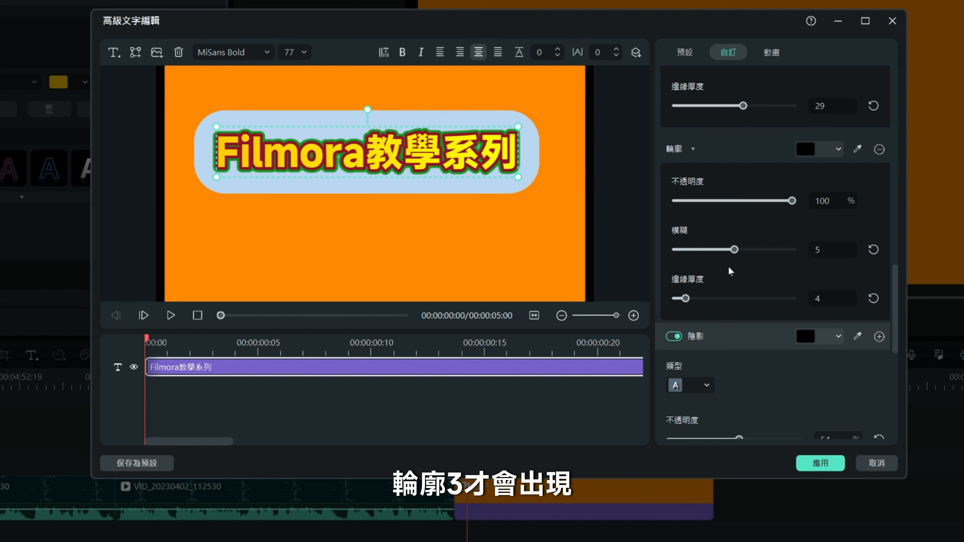
{"action": "left_click_drag", "start_coordinate": [685, 298], "coordinate": [809, 306]}
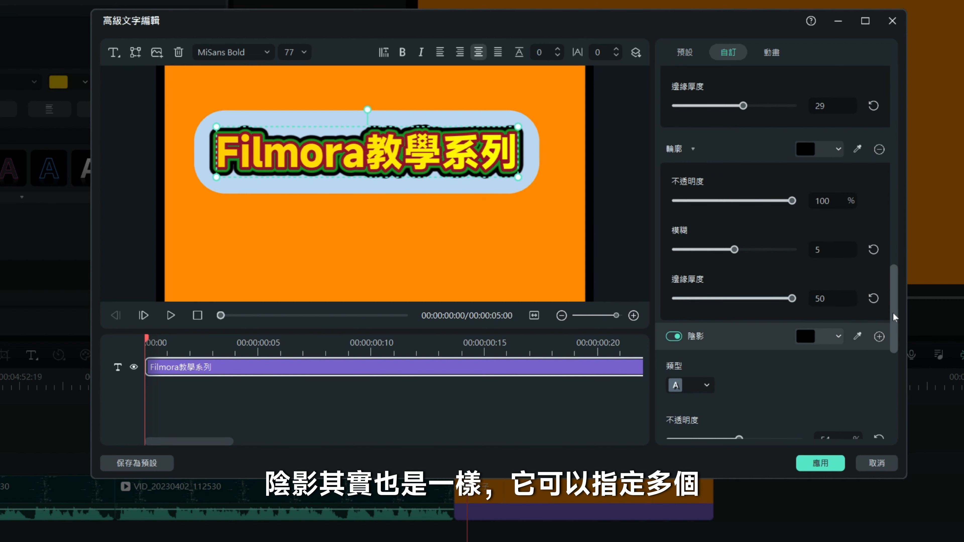
Step: Set the title shadow's distance to 12, trying white as its color and settling on magenta
{"action": "left_click_drag", "start_coordinate": [893, 313], "coordinate": [892, 350]}
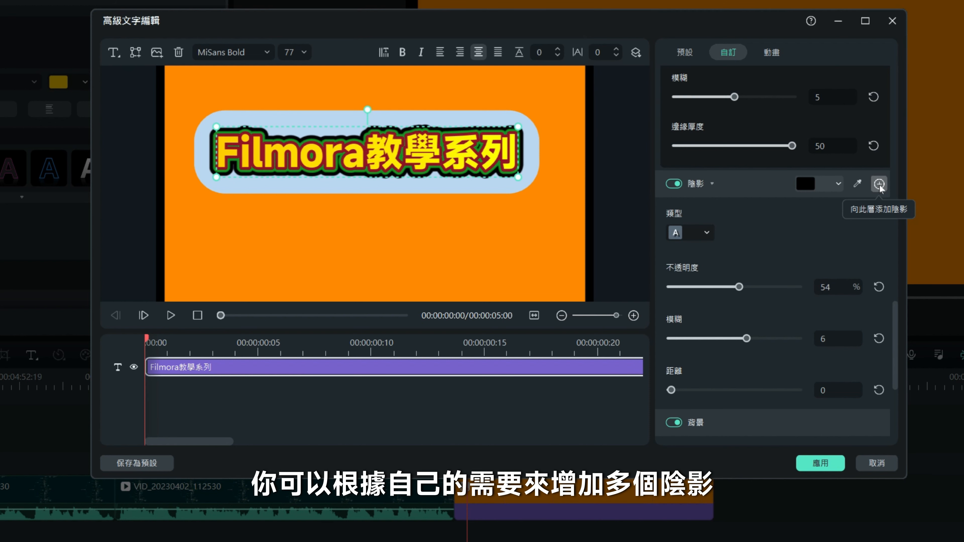
{"action": "left_click", "coordinate": [829, 185]}
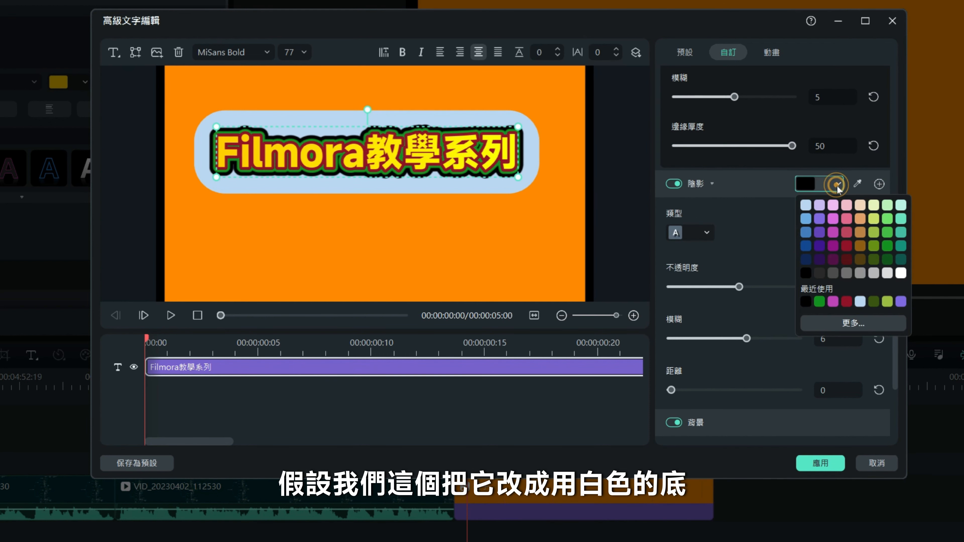
{"action": "left_click", "coordinate": [901, 272]}
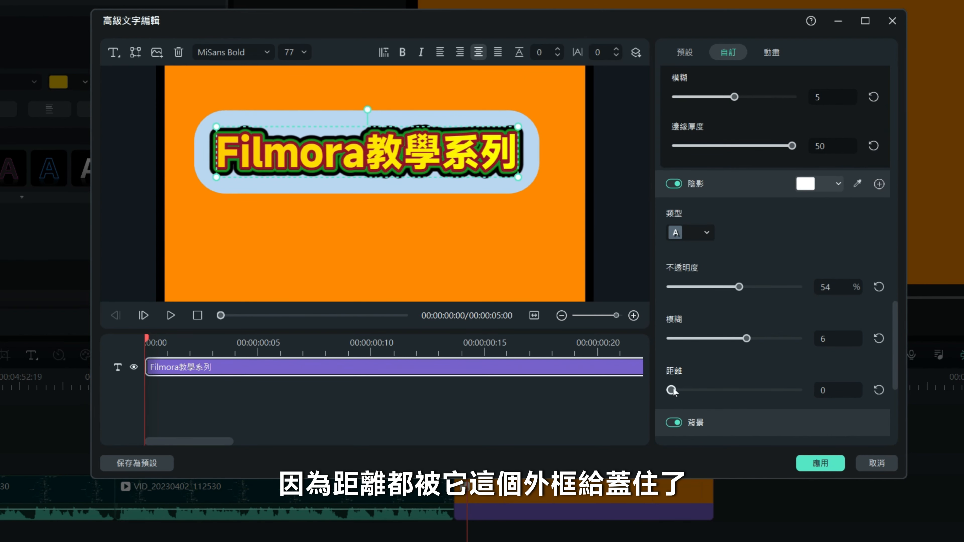
{"action": "left_click_drag", "start_coordinate": [671, 390], "coordinate": [747, 391]}
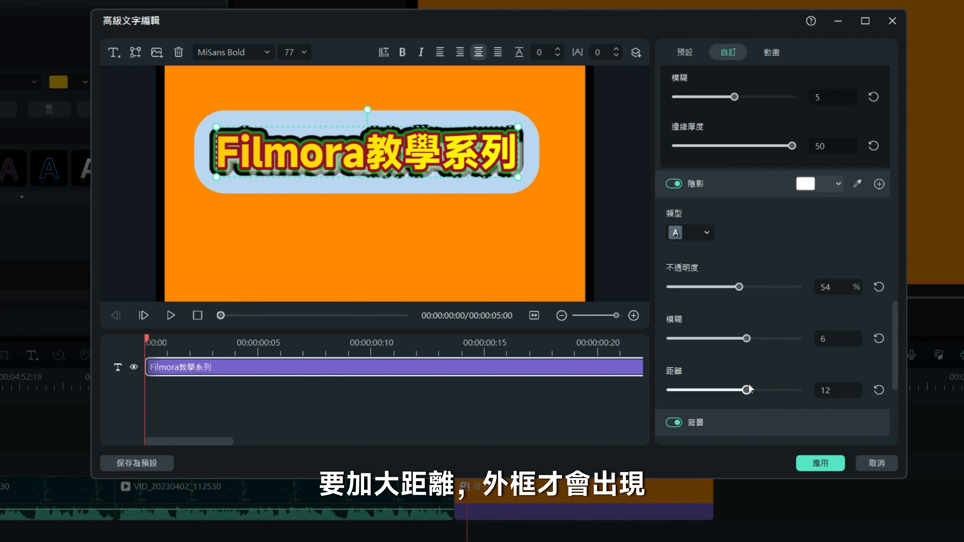
{"action": "left_click", "coordinate": [836, 182]}
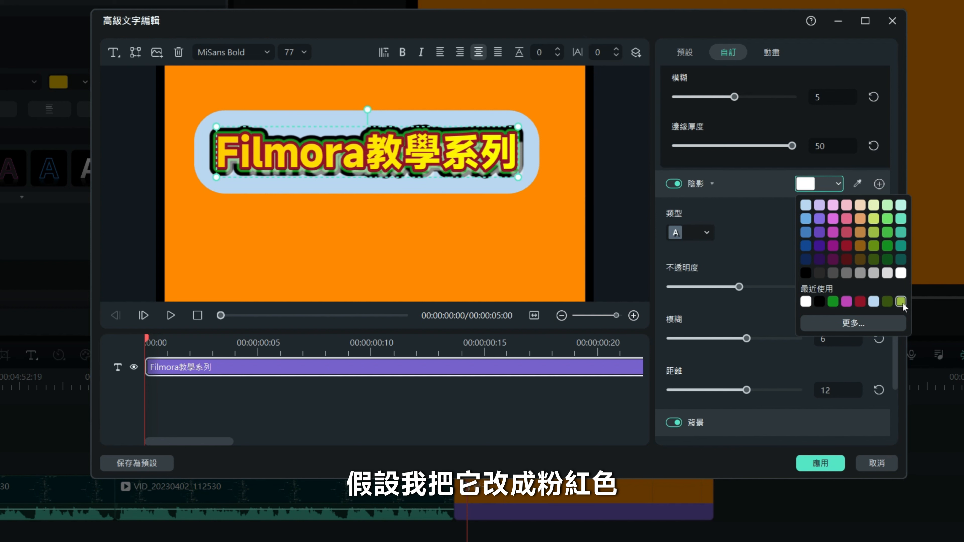
{"action": "left_click", "coordinate": [847, 303]}
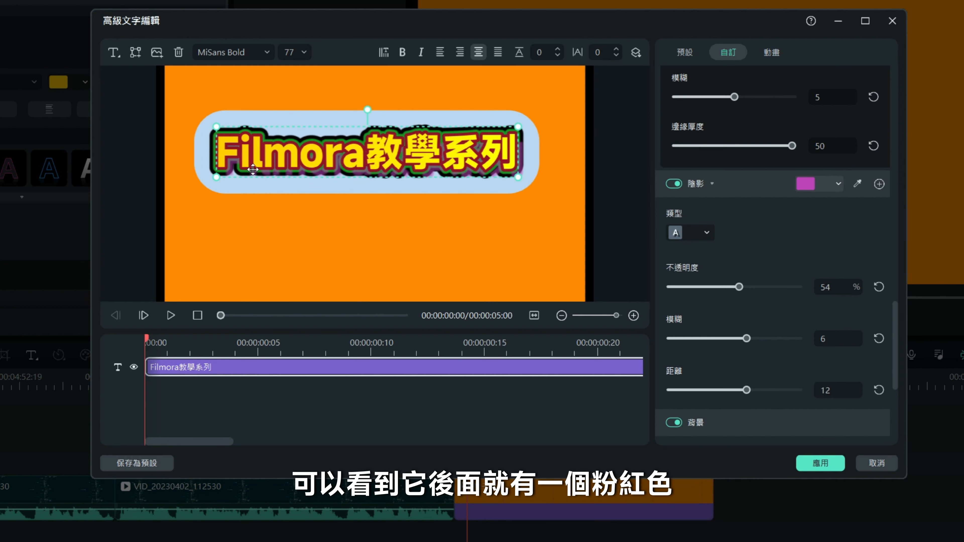
Step: Change the shadow type to the last style, which casts the shadow below the text
{"action": "left_click", "coordinate": [707, 239]}
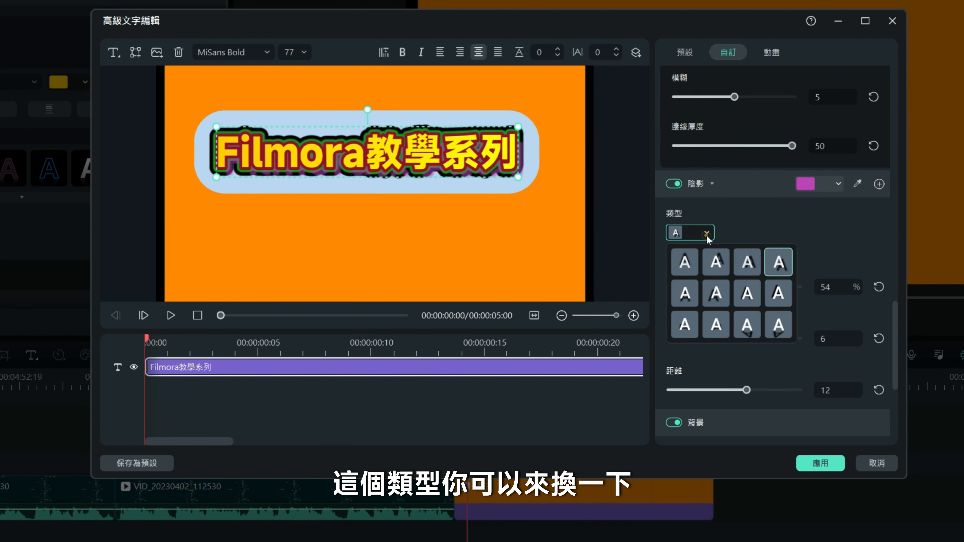
{"action": "left_click", "coordinate": [777, 330]}
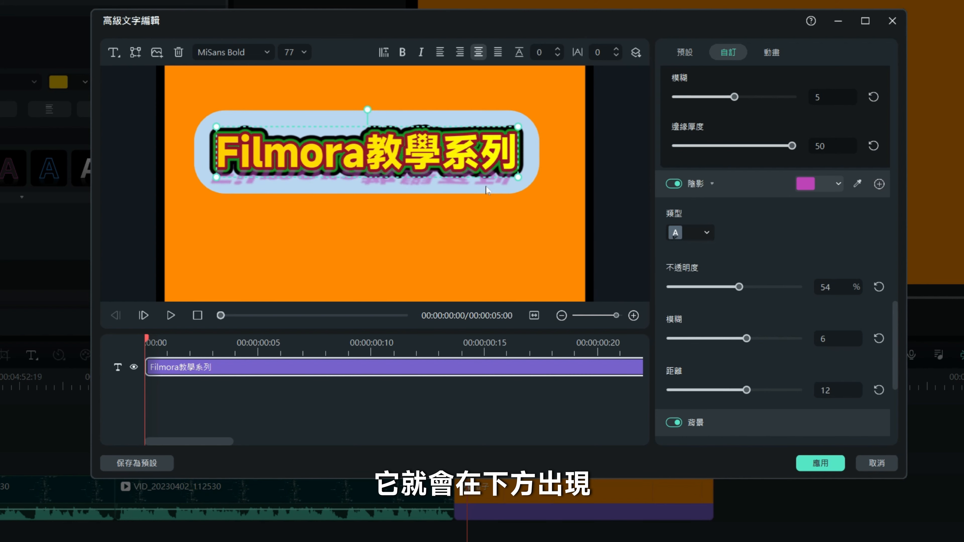
{"action": "scroll", "coordinate": [761, 376], "scroll_direction": "down", "scroll_amount": 5}
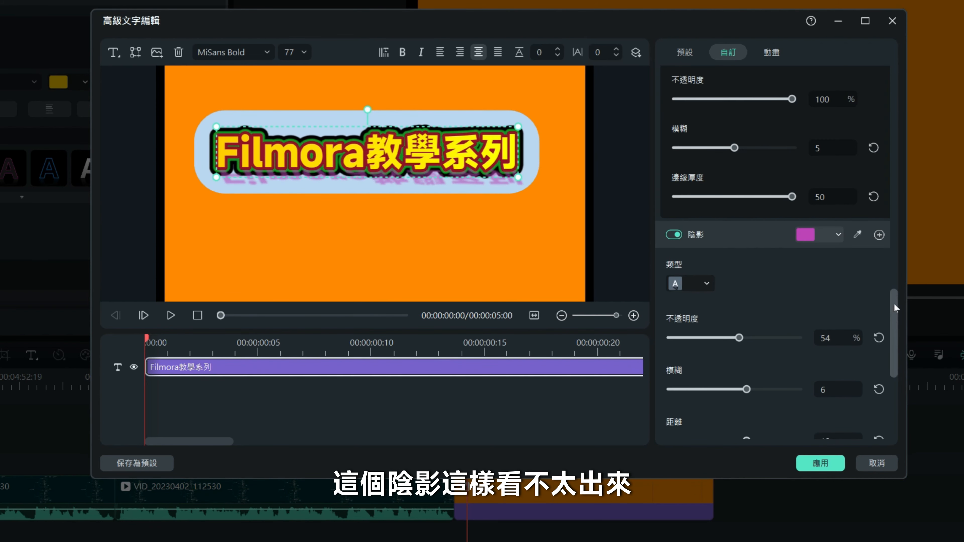
{"action": "left_click_drag", "start_coordinate": [894, 303], "coordinate": [894, 318]}
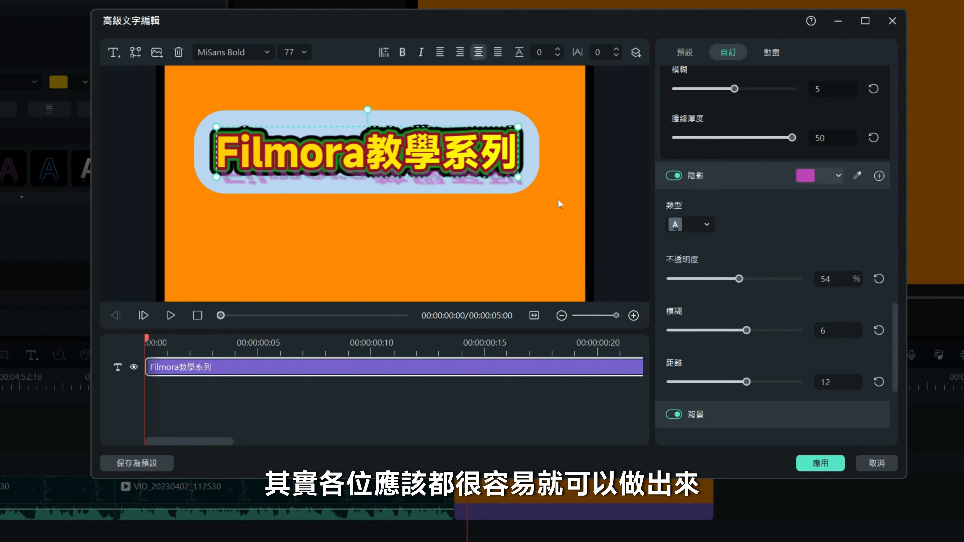
Step: Give the title the 向上滾動 animation and revisit the custom and preset options
{"action": "left_click", "coordinate": [769, 55]}
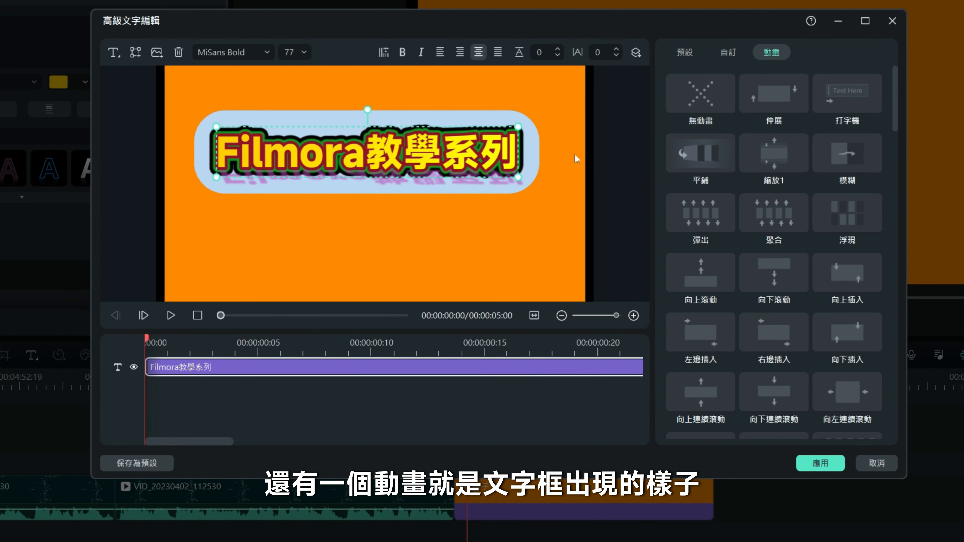
{"action": "left_click", "coordinate": [773, 213]}
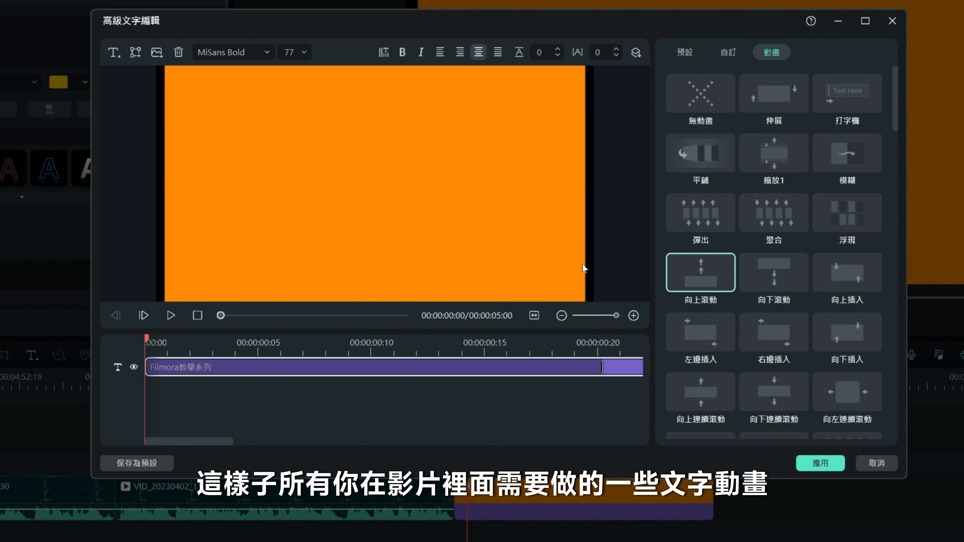
{"action": "left_click", "coordinate": [726, 53]}
{"action": "left_click", "coordinate": [685, 52]}
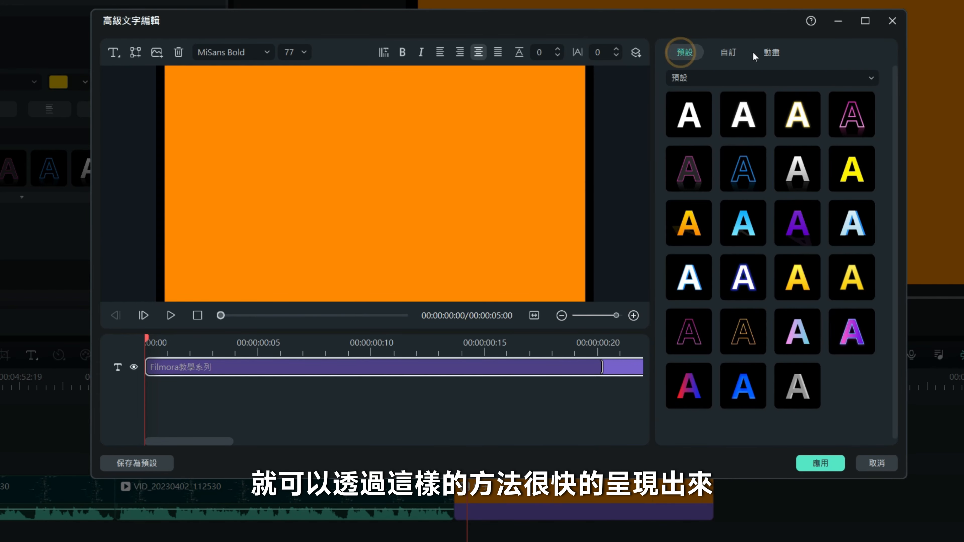
Step: Apply the advanced text edits to the title and play the animated result from the timeline, pausing near the clip's end
{"action": "left_click", "coordinate": [772, 52]}
{"action": "left_click", "coordinate": [725, 407]}
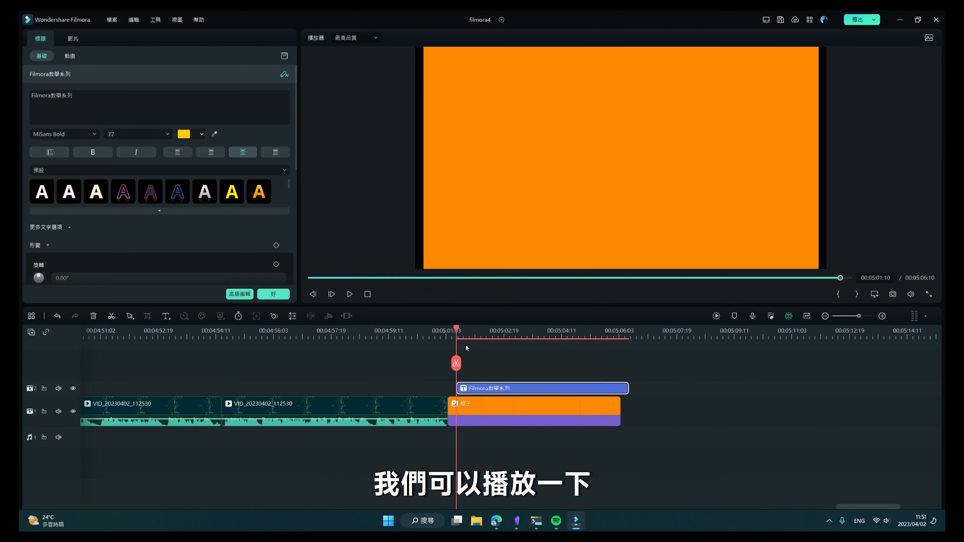
{"action": "left_click", "coordinate": [350, 294]}
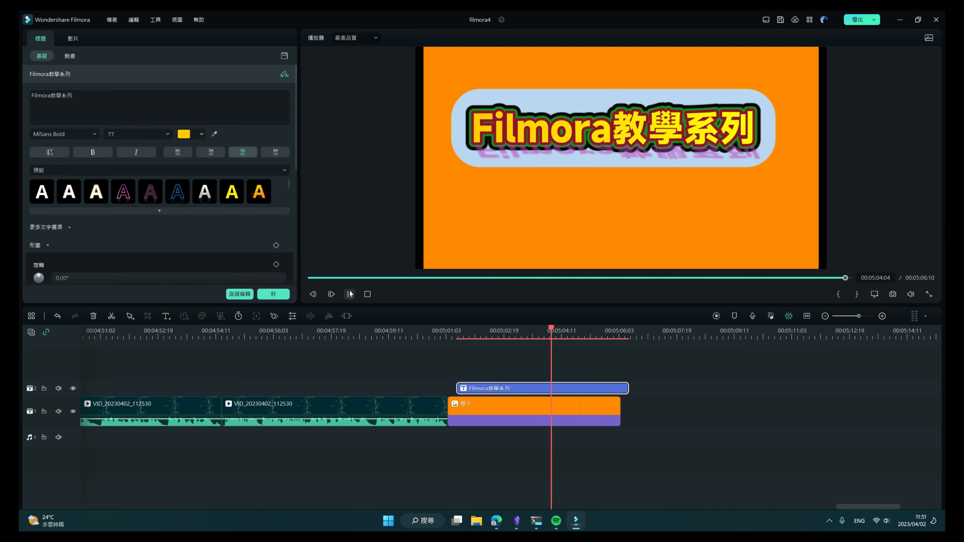
{"action": "left_click", "coordinate": [350, 295]}
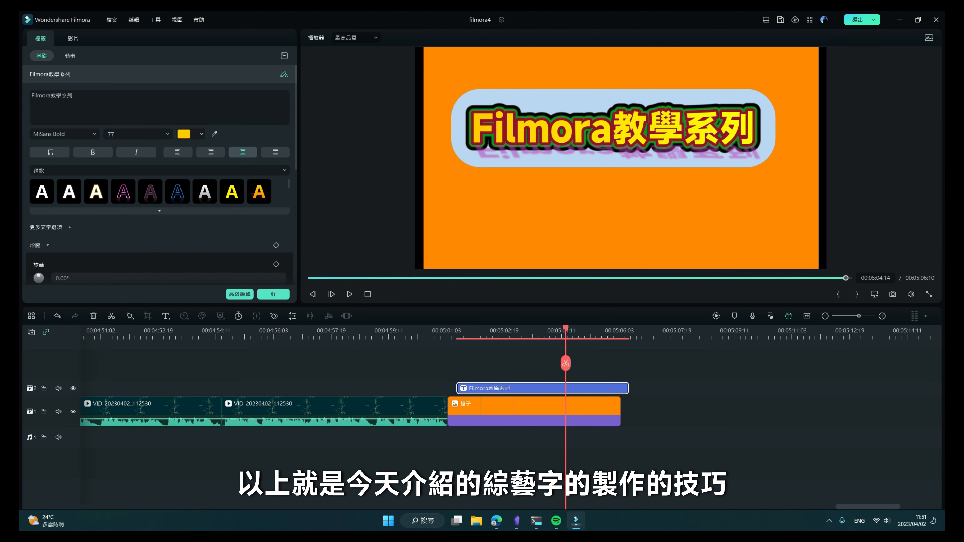
Step: Switch to Obsidian and examine the note's text box diagram and the text attribute mind map
{"action": "left_click", "coordinate": [517, 520]}
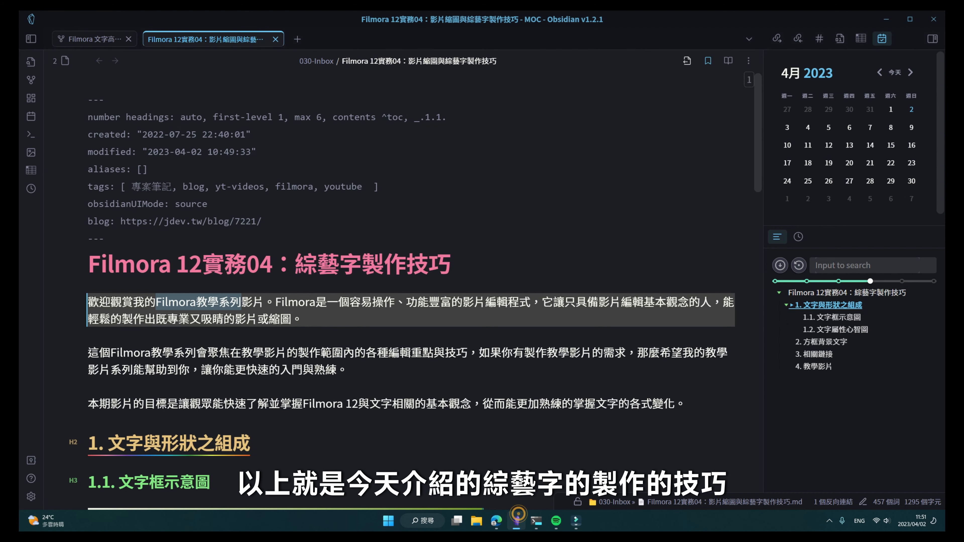
{"action": "scroll", "coordinate": [410, 281], "scroll_direction": "down", "scroll_amount": 4}
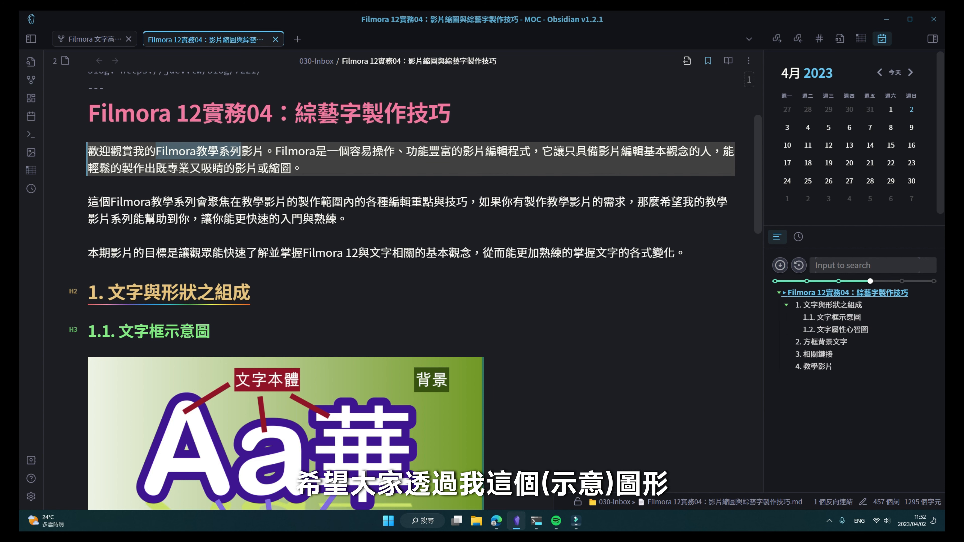
{"action": "scroll", "coordinate": [251, 211], "scroll_direction": "down", "scroll_amount": 6}
{"action": "scroll", "coordinate": [467, 232], "scroll_direction": "down", "scroll_amount": 10}
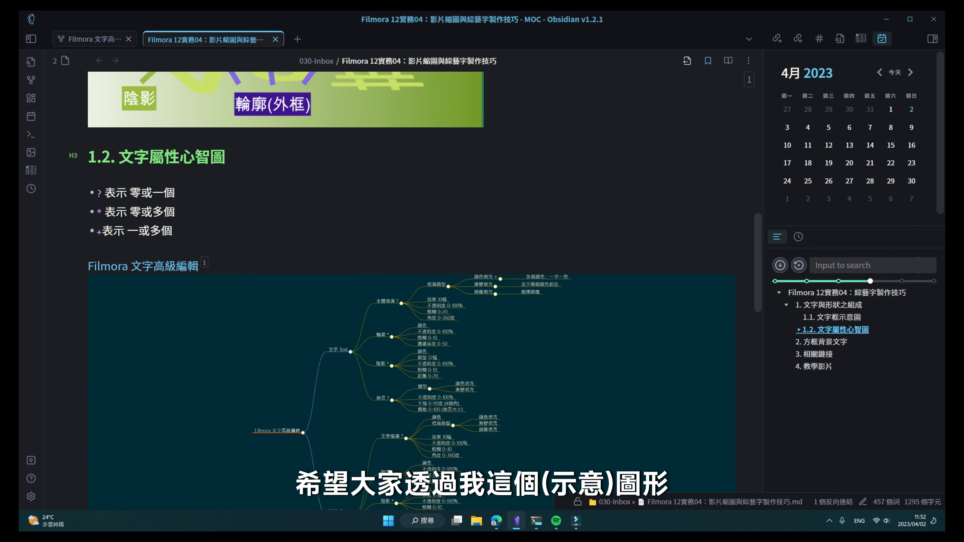